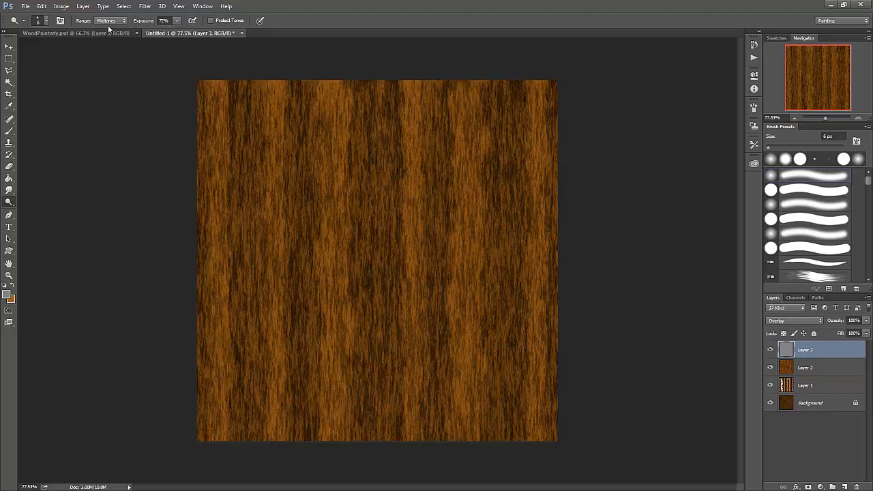
Step: Dodge thin vertical highlight streaks on Layer 3 near the wood texture's upper-left corner with a 5 px brush
left_click_drag(9, 202, 42, 207)
mouse_move(10, 201)
left_mouse_down()
mouse_move(45, 201)
mouse_move(37, 200)
left_mouse_up()
scroll(229, 90, "up", 5)
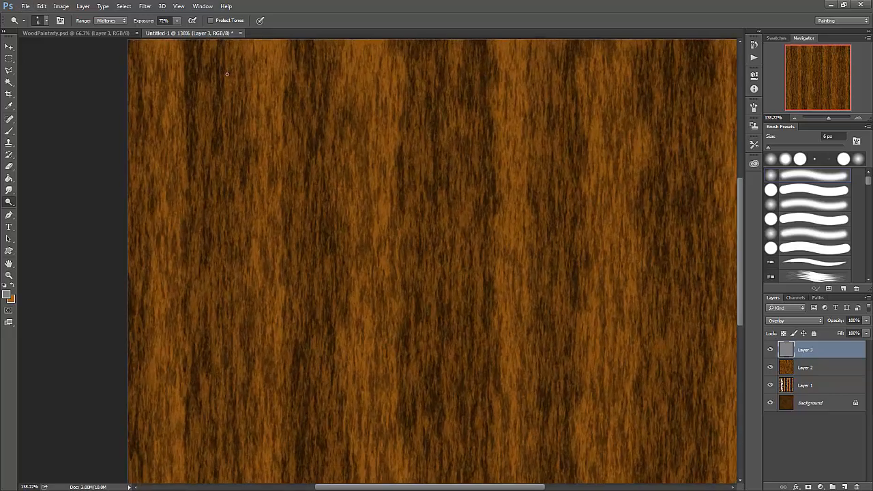
scroll(227, 74, "up", 2)
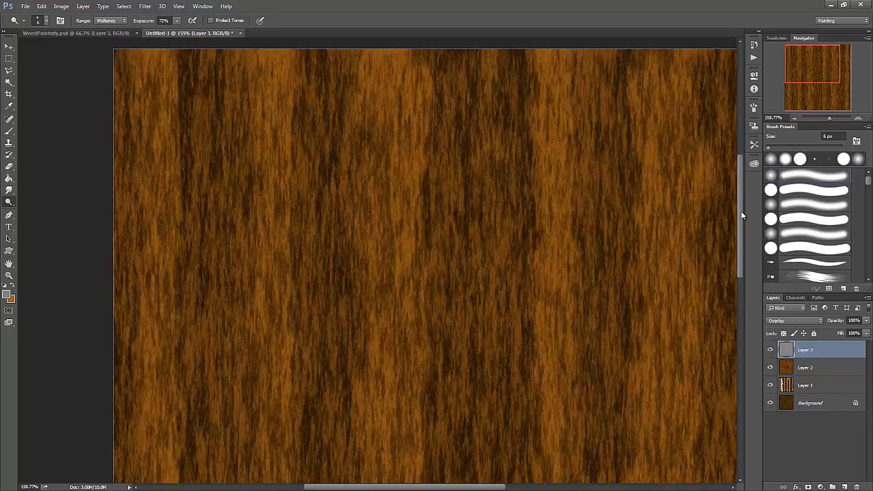
left_click_drag(742, 215, 743, 184)
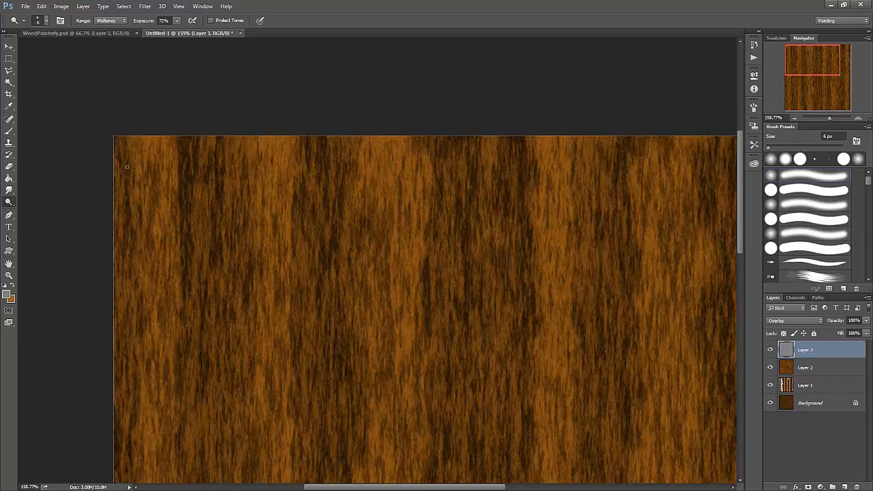
scroll(143, 173, "up", 1)
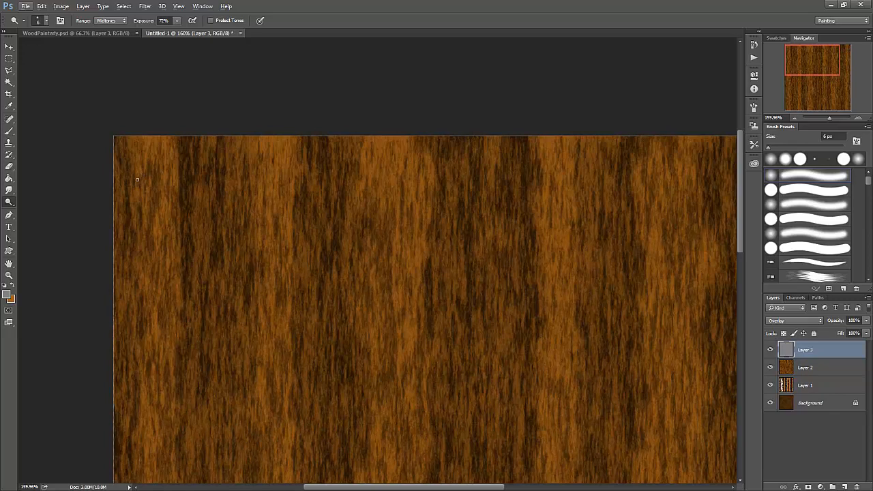
key("bracketleft")
left_click_drag(137, 241, 133, 266)
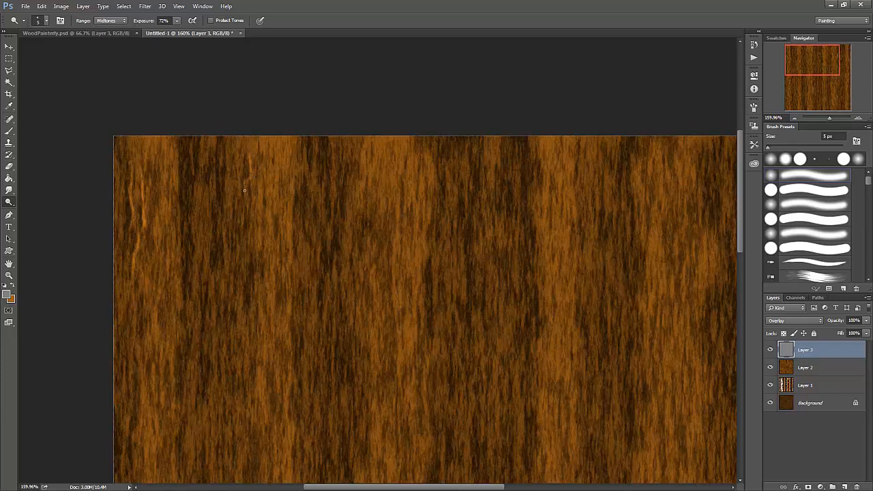
Step: Dodge more thin, wavy vertical grain streaks across the dark band and the lighter wood just right of the first ones
left_click_drag(244, 198, 245, 191)
mouse_move(225, 245)
left_mouse_down()
mouse_move(223, 234)
mouse_move(226, 251)
left_mouse_up()
left_click_drag(250, 156, 244, 188)
left_click_drag(246, 198, 252, 227)
mouse_move(266, 191)
left_mouse_down()
mouse_move(266, 183)
mouse_move(267, 217)
left_mouse_up()
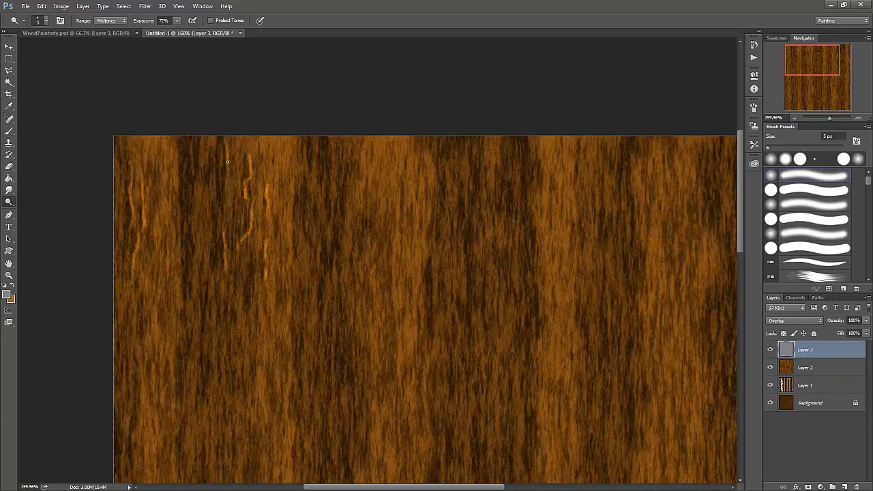
left_click_drag(227, 172, 224, 200)
left_click_drag(200, 153, 200, 163)
left_click_drag(193, 234, 190, 216)
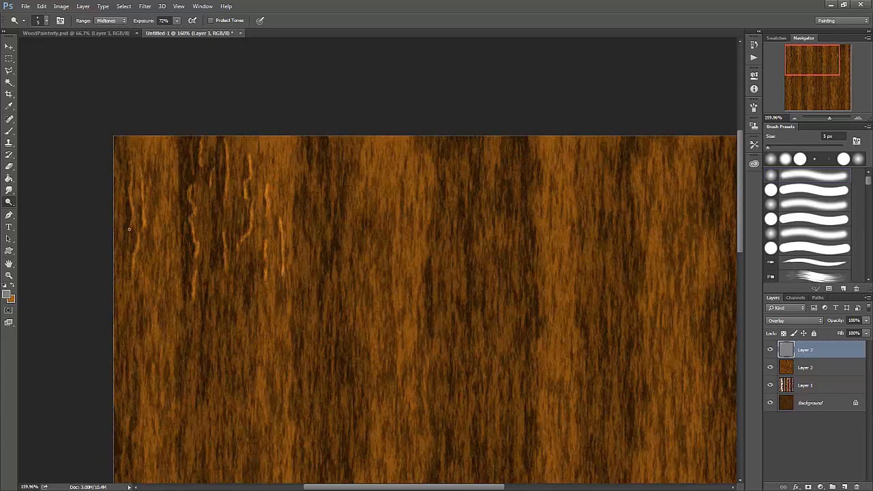
Step: Burn dark shadows alongside the dodged grain streaks with a small Burn brush, reducing its size to 8 px
left_click(9, 202)
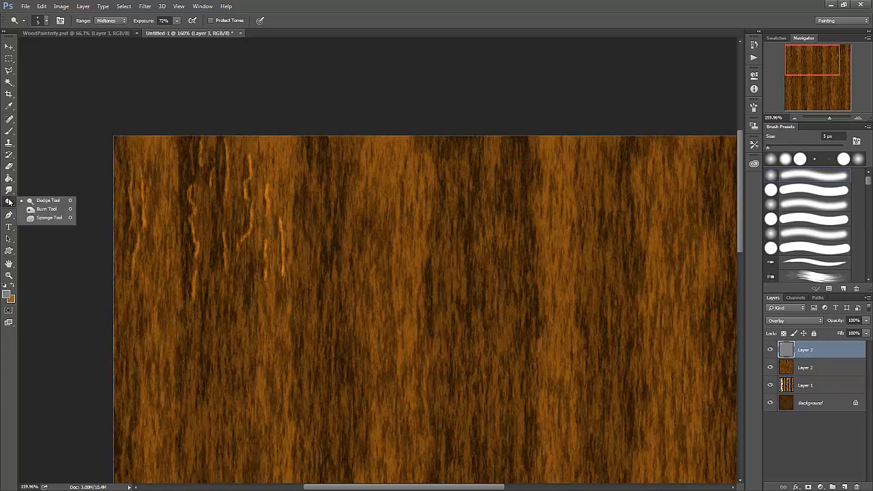
left_click(49, 209)
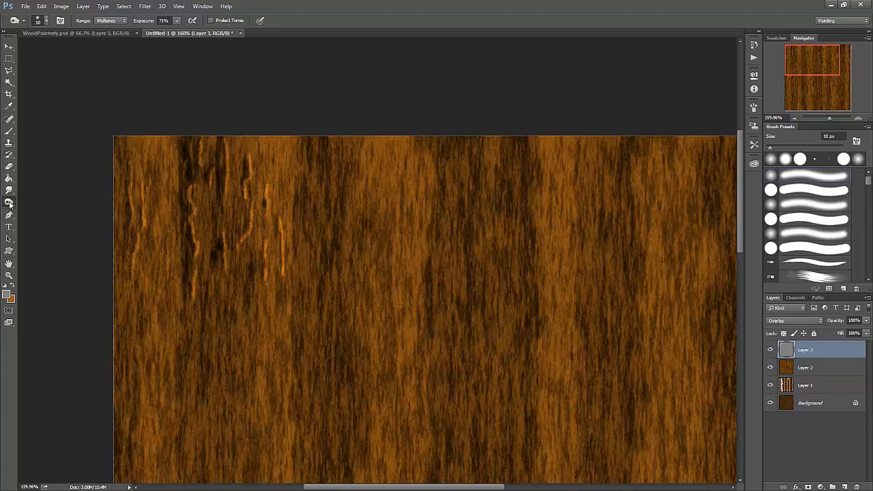
mouse_move(9, 203)
left_mouse_down()
mouse_move(48, 201)
mouse_move(9, 204)
mouse_move(49, 212)
left_mouse_up()
mouse_move(127, 169)
left_mouse_down()
mouse_move(133, 259)
mouse_move(131, 250)
left_mouse_up()
key("bracketright")
key("bracketleft")
key("bracketleft")
key("bracketleft")
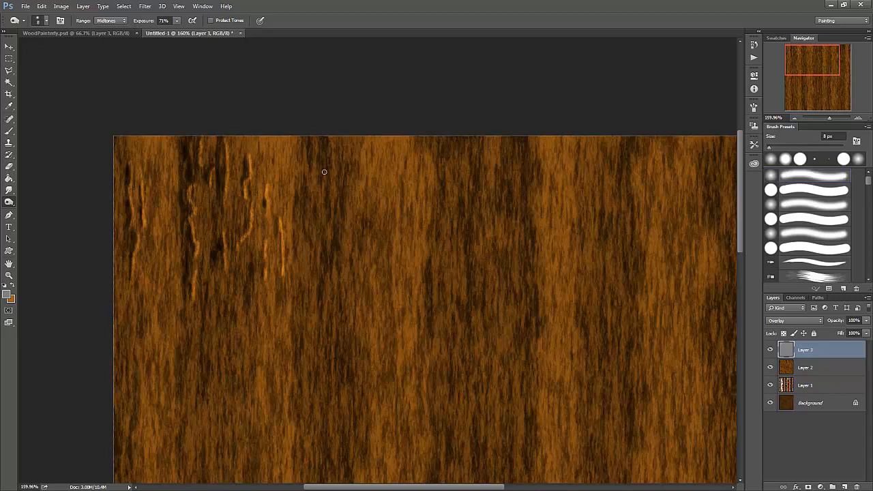
Step: Enlarge the Burn brush to 25 px and darken a broad patch in the dark band right of the streaks
key("bracketright")
key("bracketright")
key("bracketright")
key("bracketright")
key("bracketright")
key("bracketright")
mouse_move(323, 162)
left_mouse_down()
mouse_move(327, 202)
mouse_move(345, 199)
mouse_move(354, 165)
mouse_move(343, 185)
mouse_move(353, 221)
mouse_move(343, 213)
left_mouse_up()
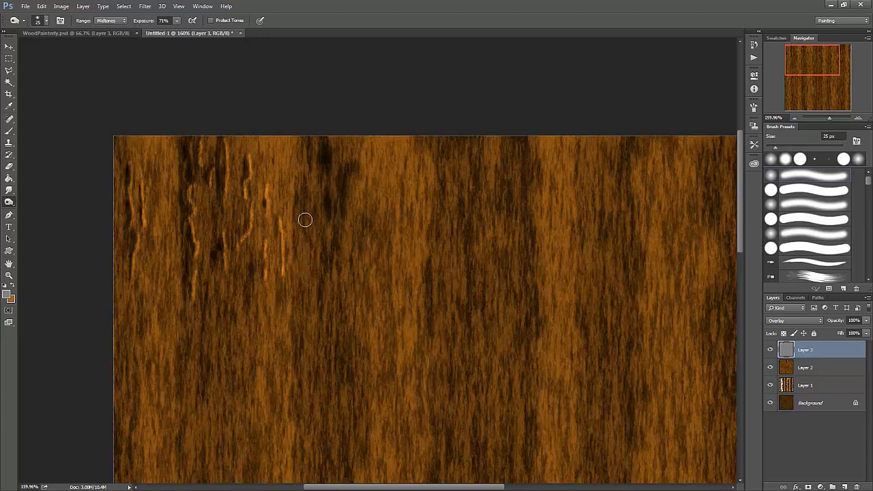
Step: Dodge a soft highlight along the right edge of the burned patch with a 15 px brush at 38% exposure
left_click(9, 202)
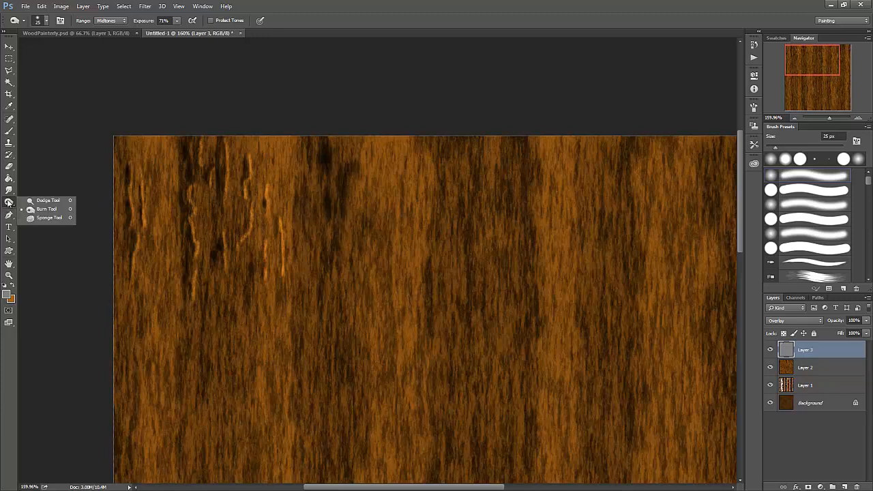
left_click(47, 200)
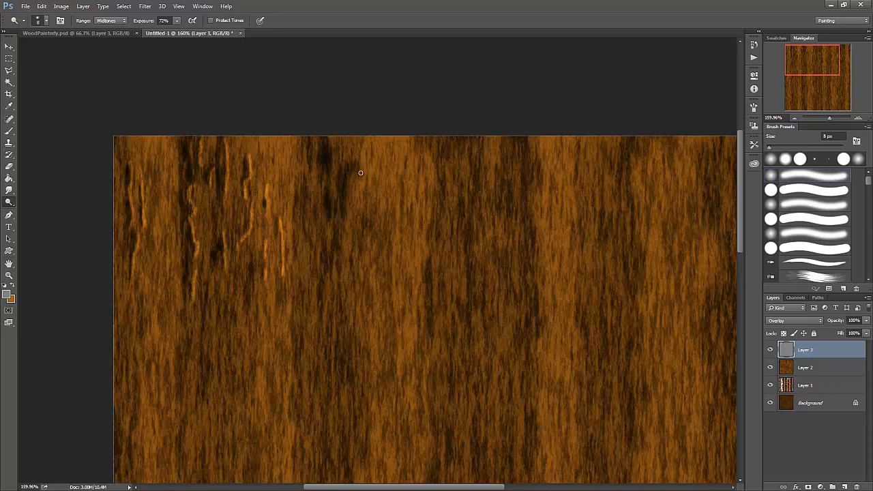
key("bracketright")
key("bracketright")
left_click(176, 22)
left_click_drag(165, 32, 162, 31)
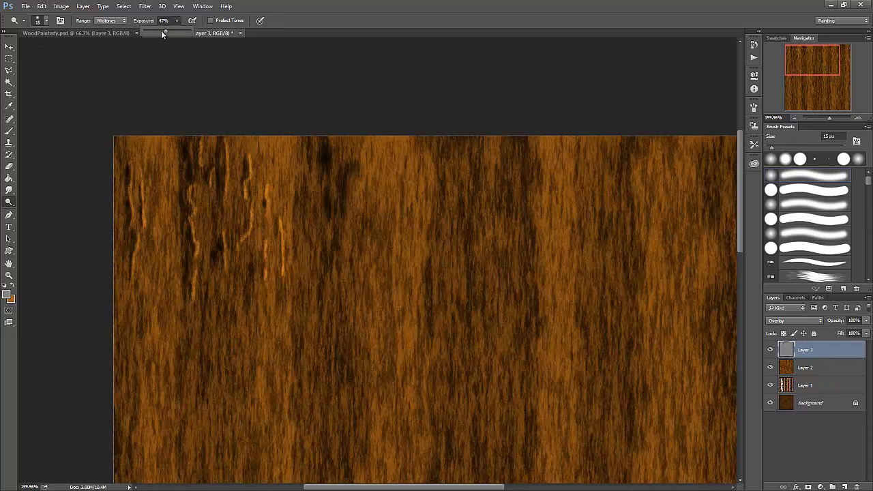
left_click(361, 169)
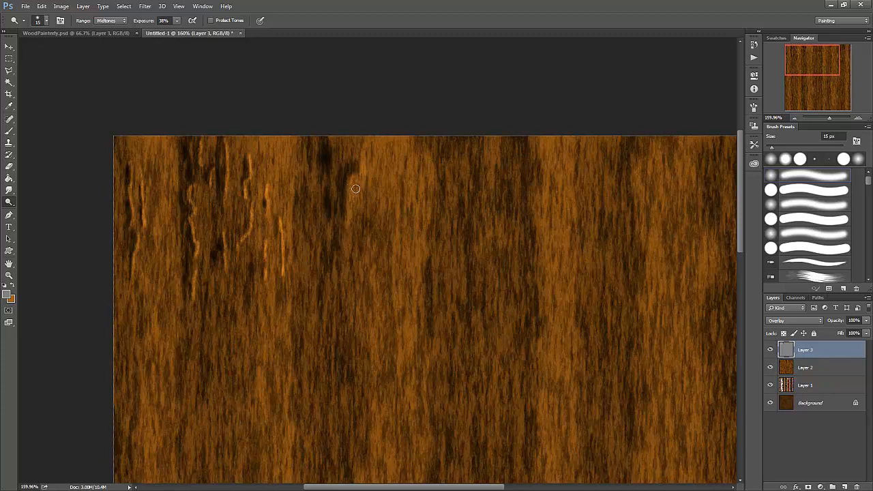
mouse_move(355, 183)
left_mouse_down()
mouse_move(363, 158)
mouse_move(346, 231)
left_mouse_up()
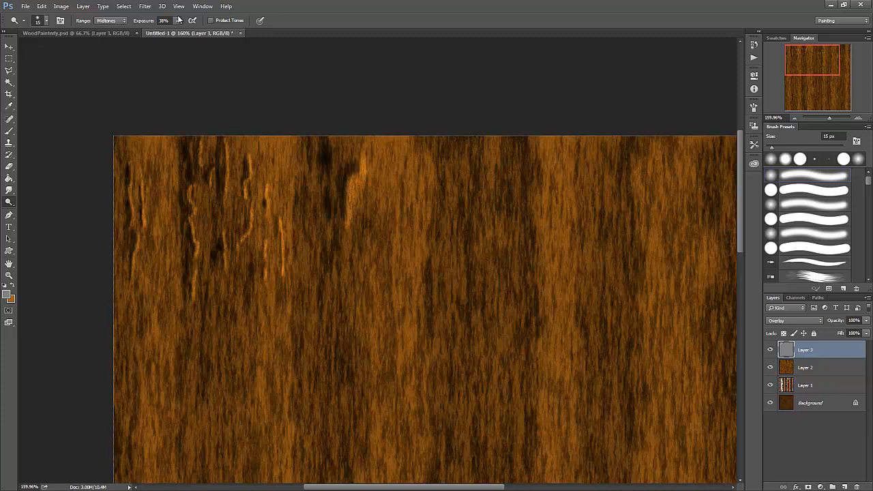
Step: Strengthen the highlight beside the burned patch by dodging over it with a 4 px brush at 81% exposure
left_click_drag(177, 20, 205, 29)
key("bracketleft")
left_click_drag(352, 209, 347, 229)
right_click(348, 232)
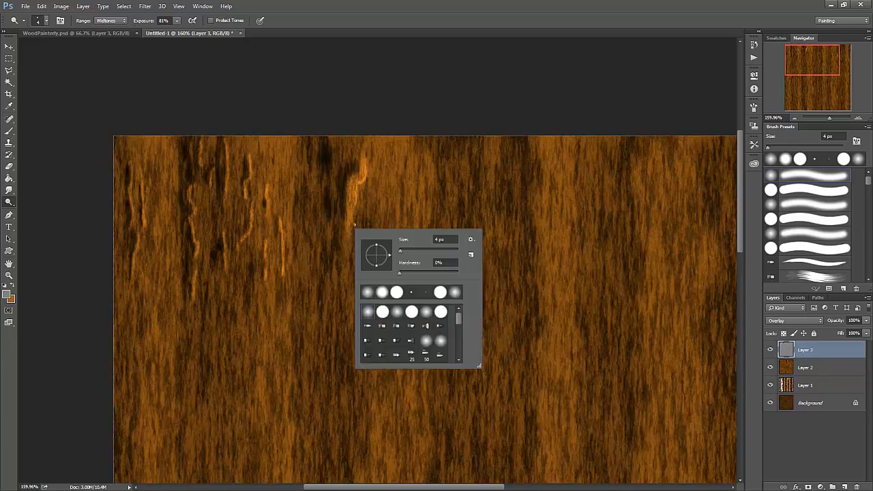
key("Escape")
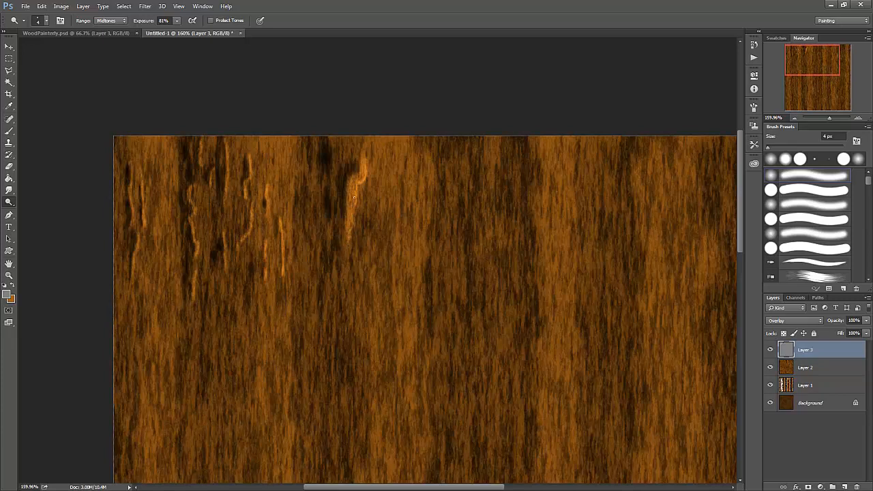
Step: Set the Dodge range to Highlights and brighten the same edge highlight, lowering the exposure to 59%
left_click(123, 21)
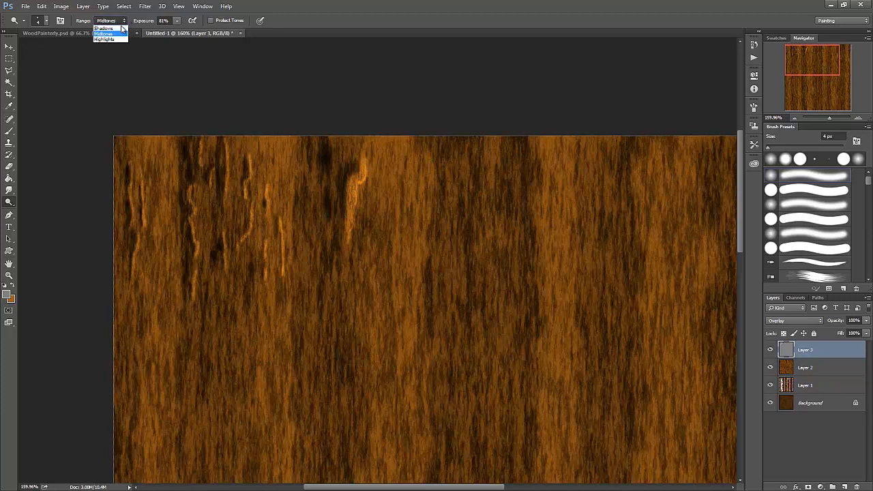
left_click(106, 39)
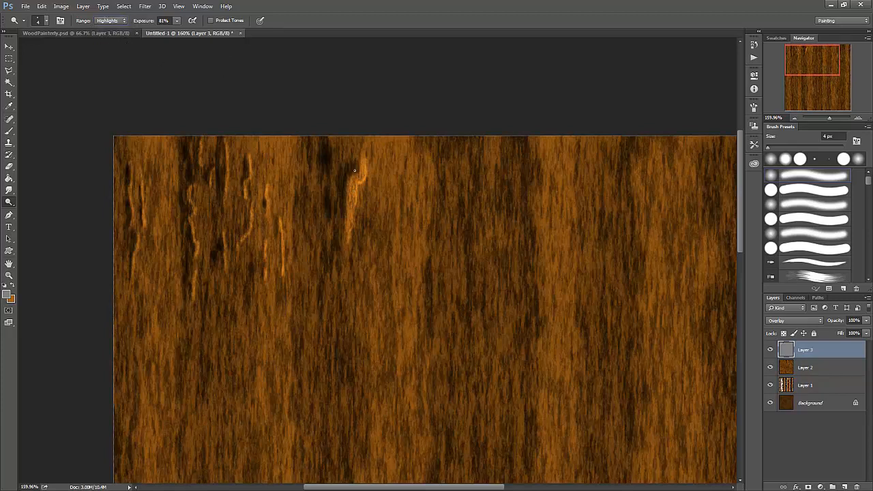
left_click_drag(367, 161, 367, 174)
left_click(177, 20)
left_click_drag(351, 235, 350, 242)
Step: Examine the whole texture with Layer 1 hidden and shown, and look at the finished planks in WoodPainterly.psd
scroll(281, 211, "down", 10)
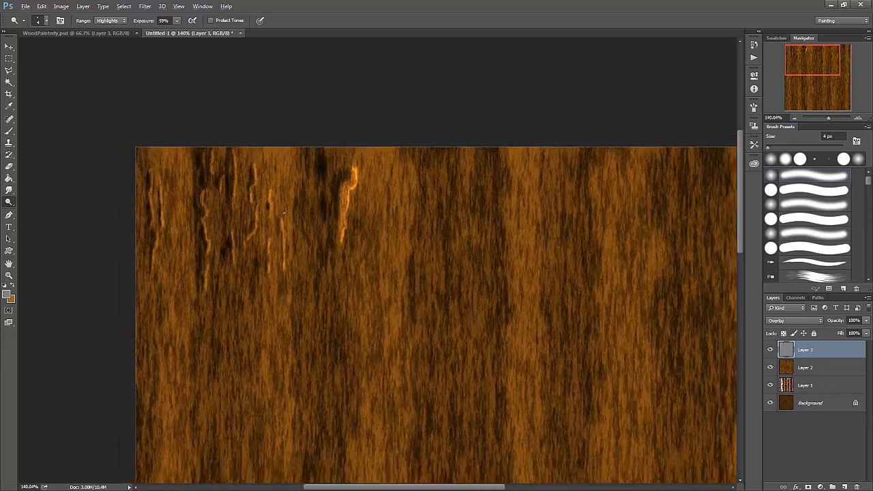
scroll(287, 206, "down", 3)
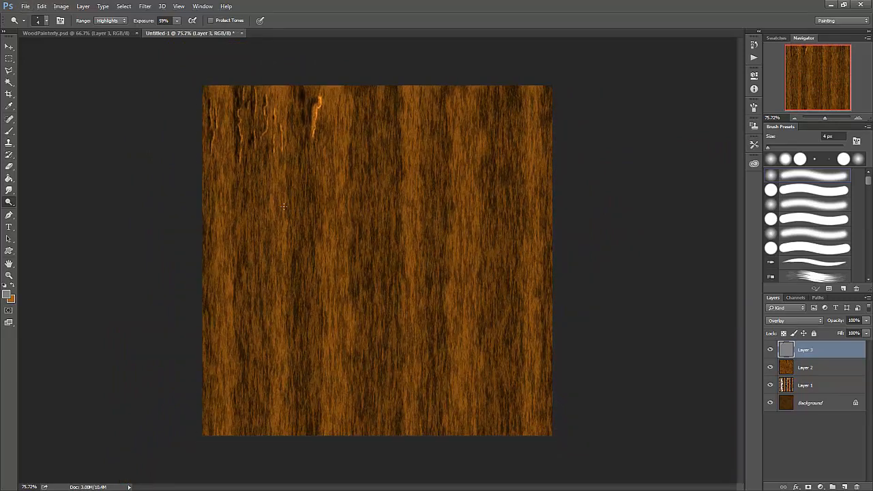
scroll(284, 205, "up", 1)
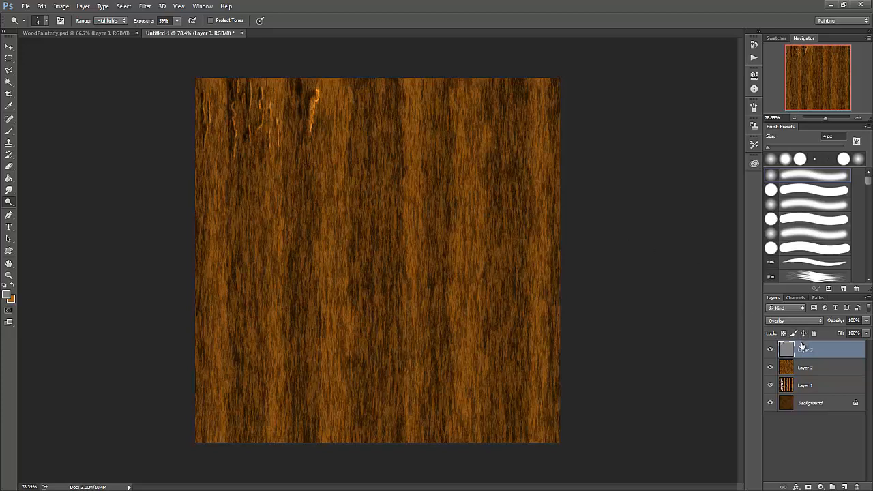
left_click(771, 386)
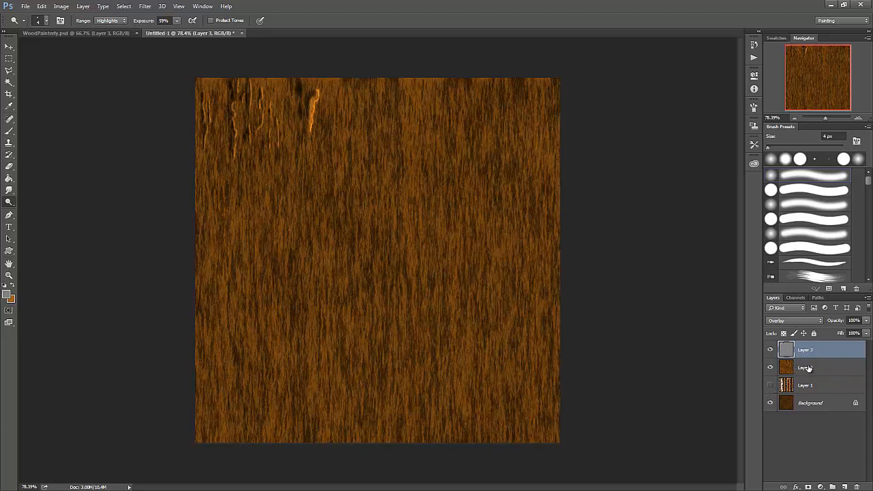
left_click(771, 385)
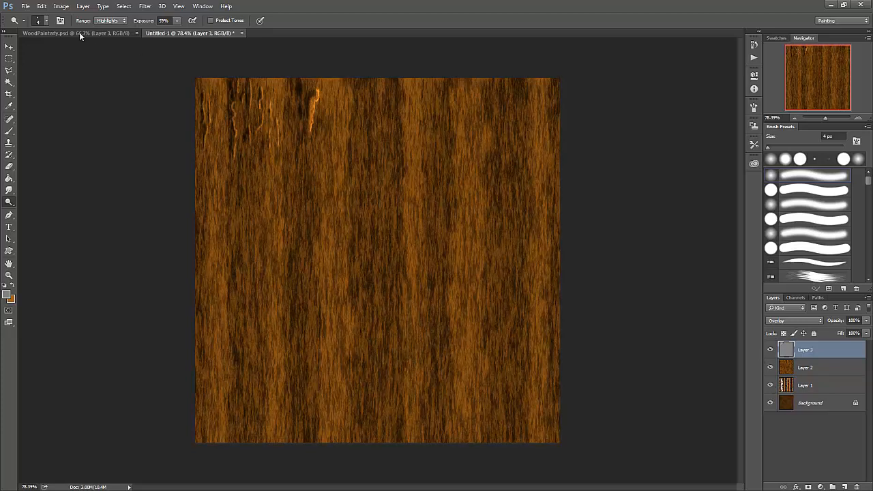
left_click(78, 32)
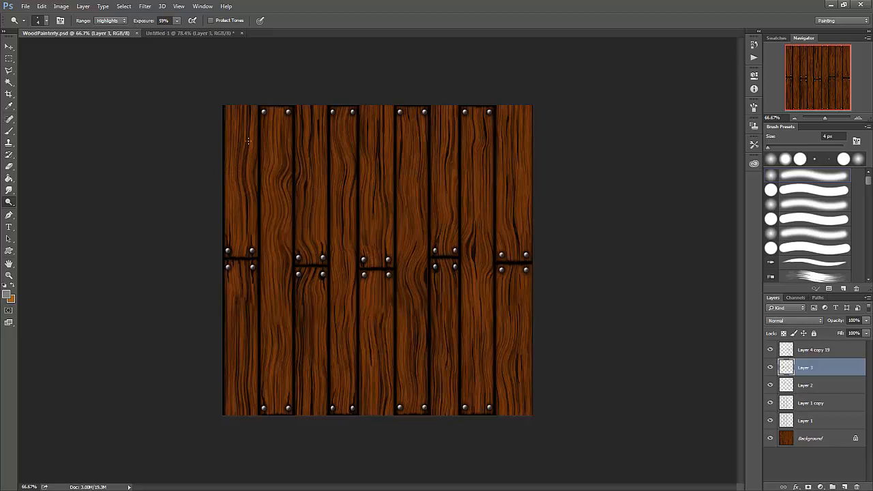
left_click(190, 32)
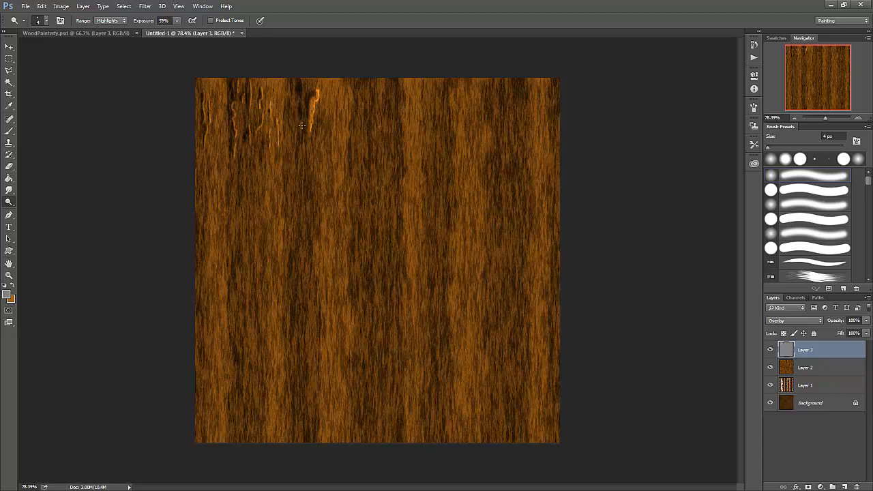
Step: Dodge thin grain streaks around the burned patch and near the top edge, between the earlier streaks and the bright highlight
scroll(281, 122, "up", 3)
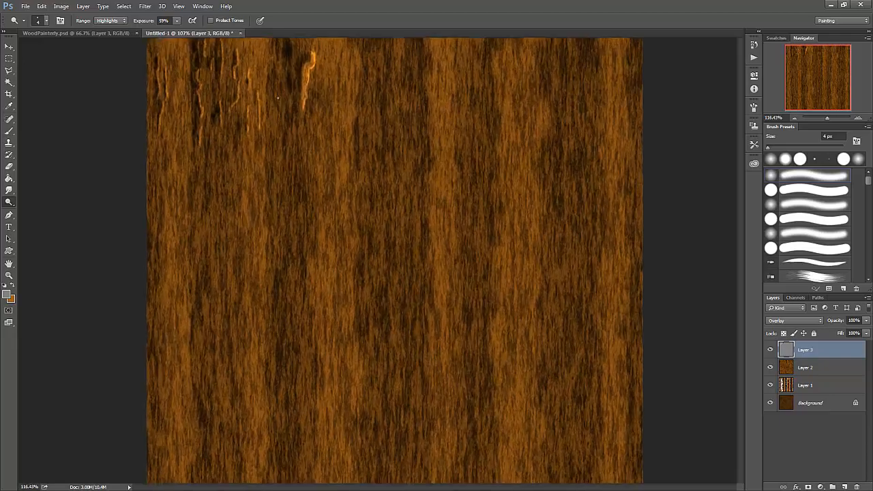
scroll(278, 98, "up", 3)
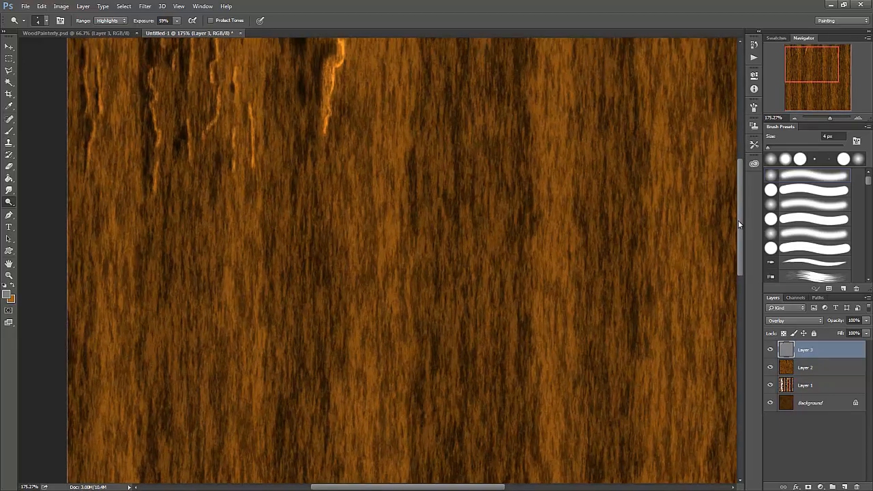
left_click_drag(737, 220, 743, 187)
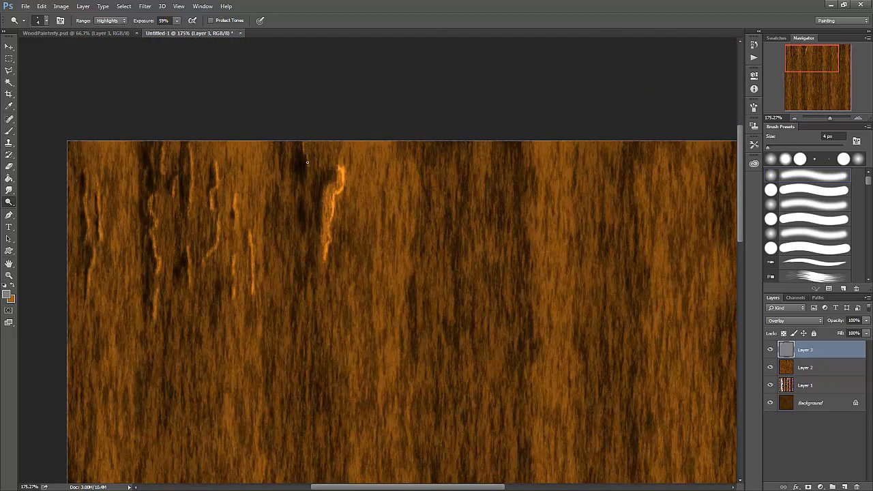
left_click_drag(309, 171, 306, 190)
left_click_drag(267, 276, 262, 264)
left_click_drag(244, 163, 244, 171)
left_click_drag(228, 152, 228, 158)
mouse_move(281, 190)
left_mouse_down()
mouse_move(289, 210)
mouse_move(283, 200)
left_mouse_up()
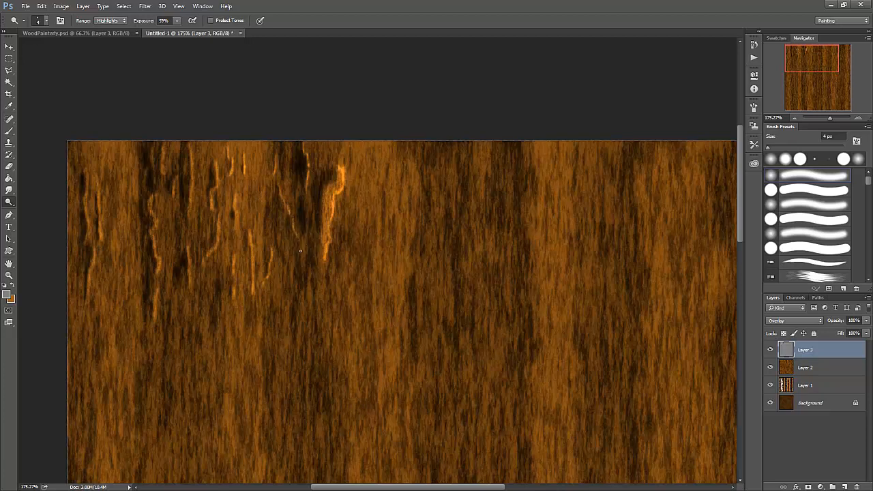
Step: Extend the grain downward by dodging short, wavy streaks below the burned patch and the bright highlight
left_click_drag(300, 251, 301, 261)
left_click_drag(308, 283, 308, 299)
left_click_drag(324, 338, 321, 348)
left_click_drag(308, 354, 308, 346)
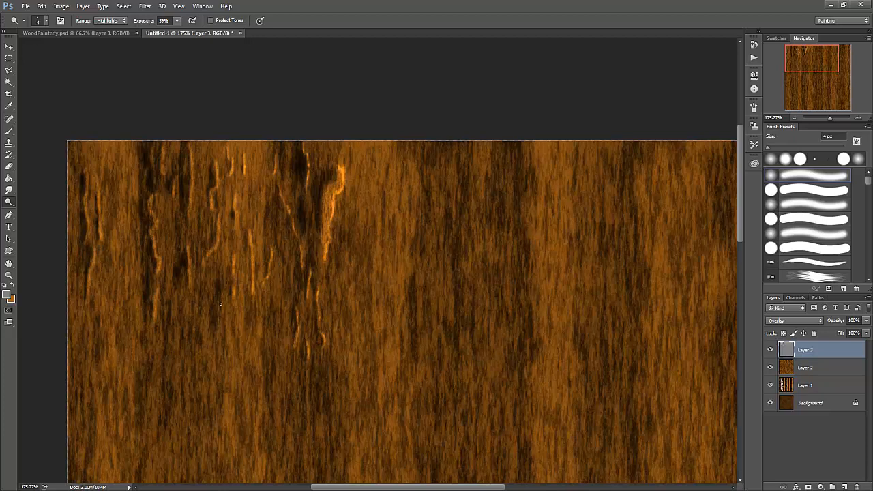
Step: Dodge further streaks near the left edge, below the middle streaks and right of the bright highlight, and check against WoodPainterly.psd
left_click_drag(220, 304, 225, 276)
left_click_drag(222, 306, 224, 290)
left_click_drag(120, 183, 113, 227)
left_click_drag(352, 145, 353, 160)
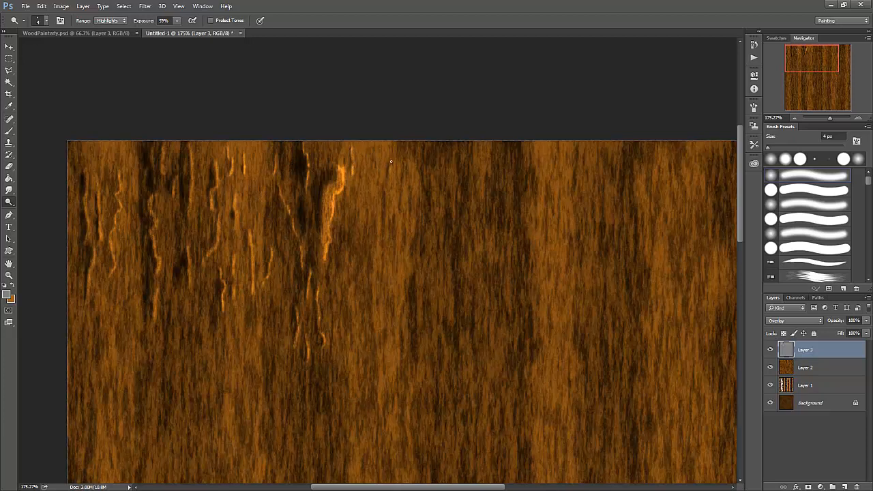
left_click_drag(391, 158, 387, 232)
left_click(108, 32)
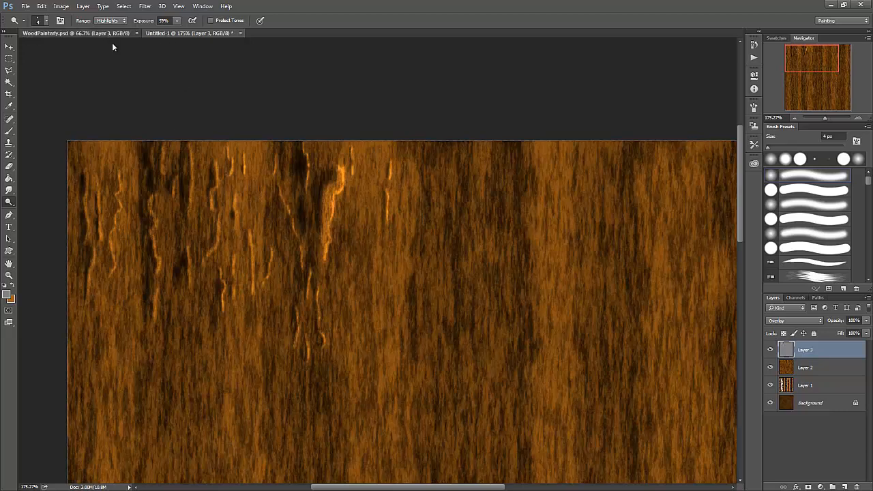
left_click(194, 32)
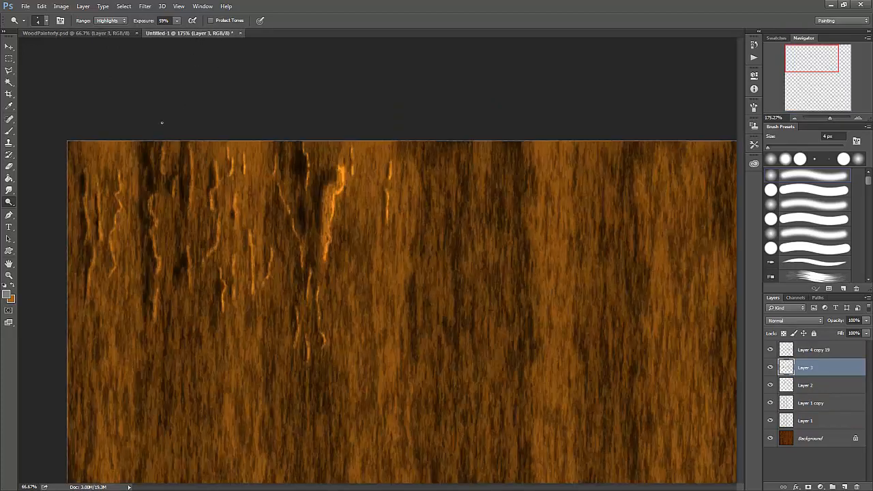